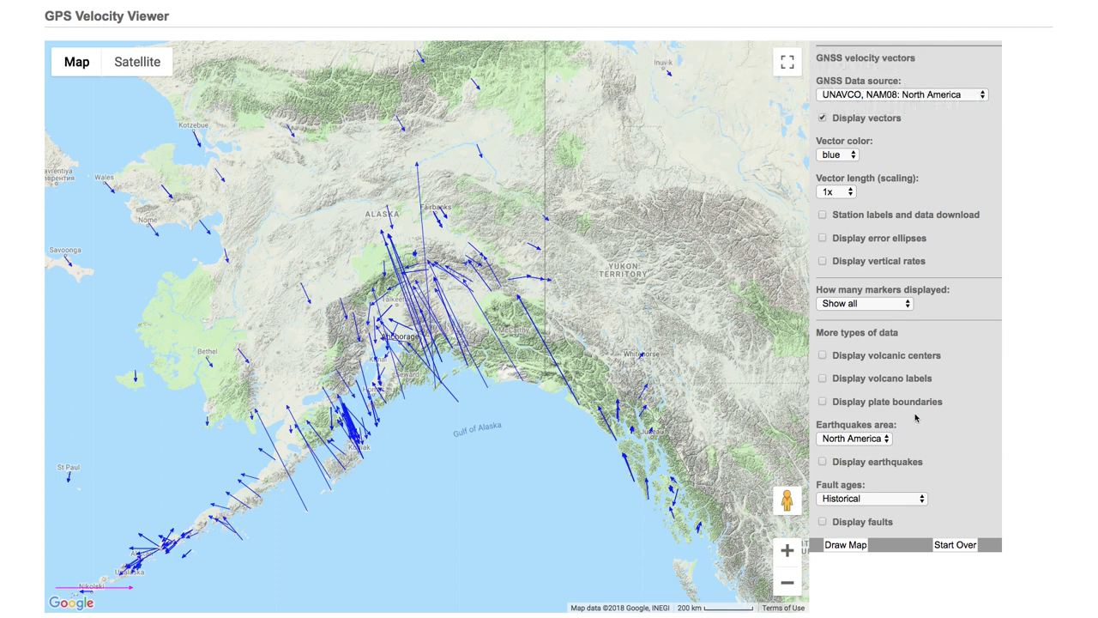
# Turn on plate boundaries and redraw the Alaska map over the NAM08 vectors.
pyautogui.click(823, 403)
pyautogui.click(851, 546)
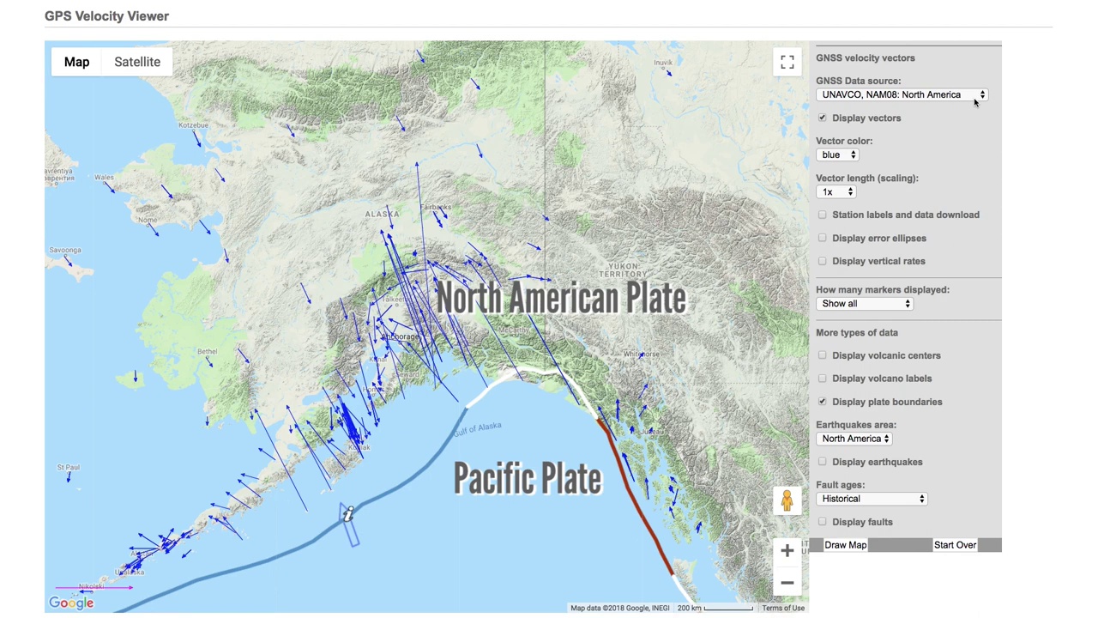
pyautogui.click(974, 101)
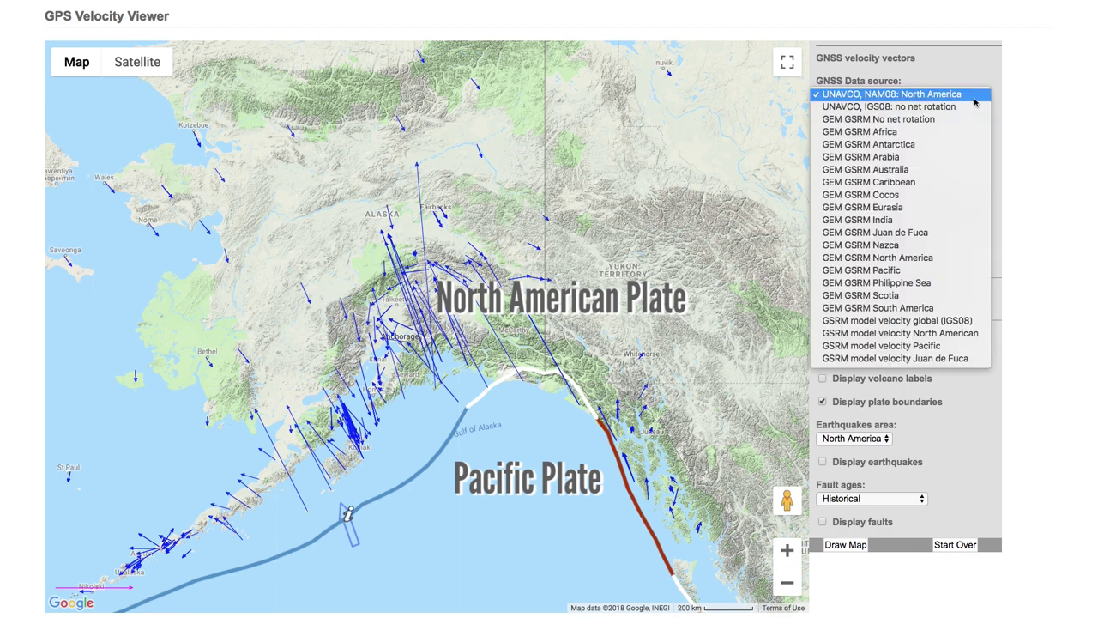
# Switch the GNSS data source to GEM GSRM Pacific and redraw the Alaska map.
pyautogui.click(974, 101)
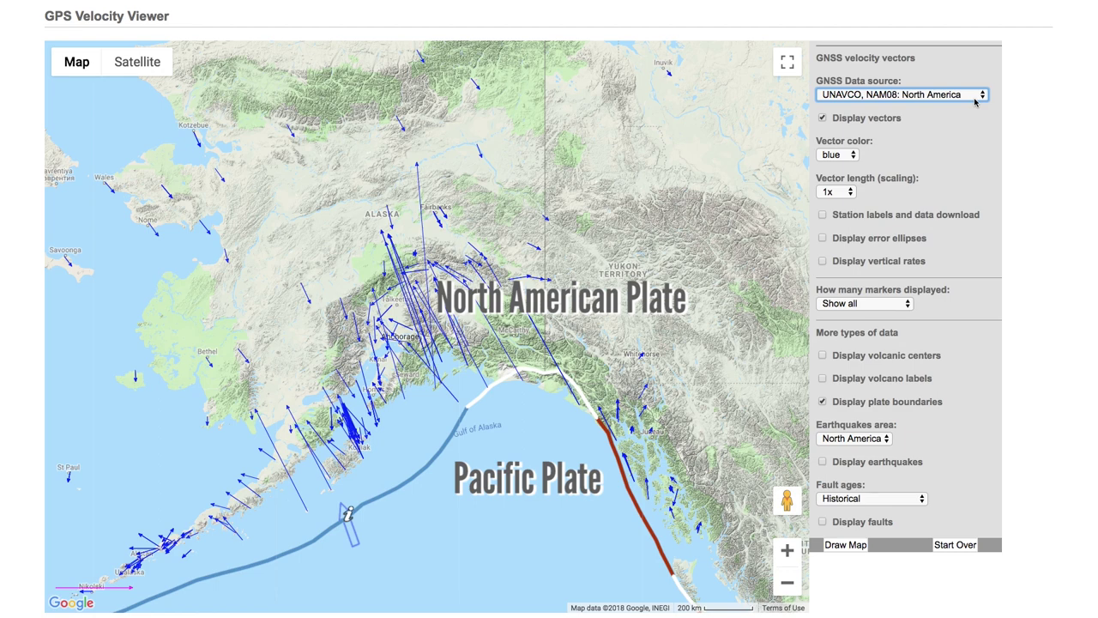
pyautogui.click(976, 102)
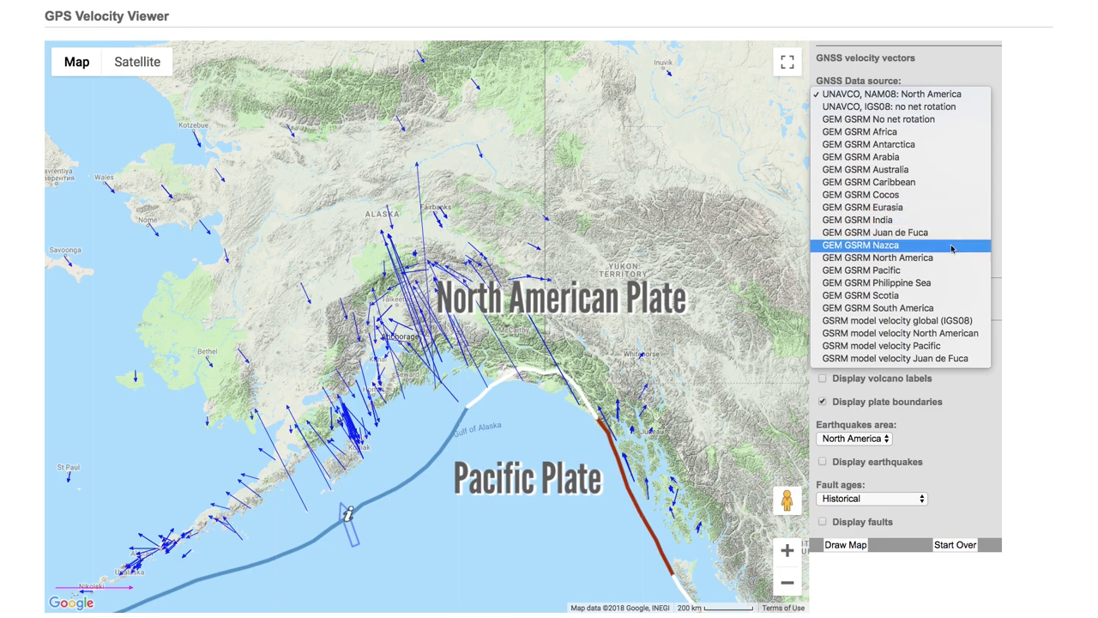
pyautogui.click(945, 273)
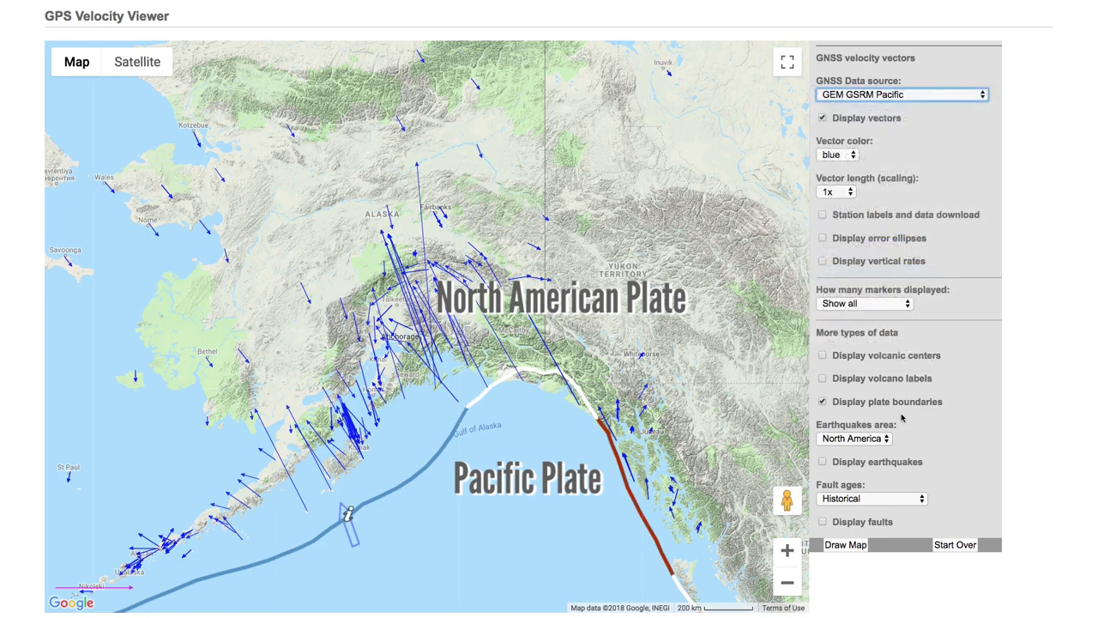
pyautogui.click(846, 546)
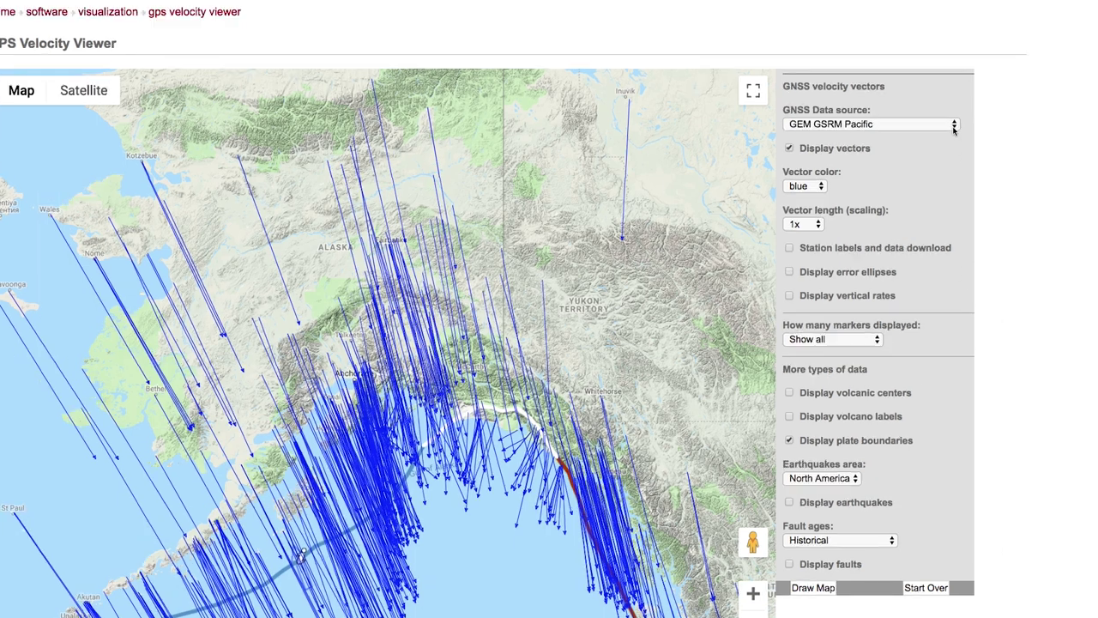
# Open the GNSS data source list, then scroll down the settings panel.
pyautogui.click(953, 126)
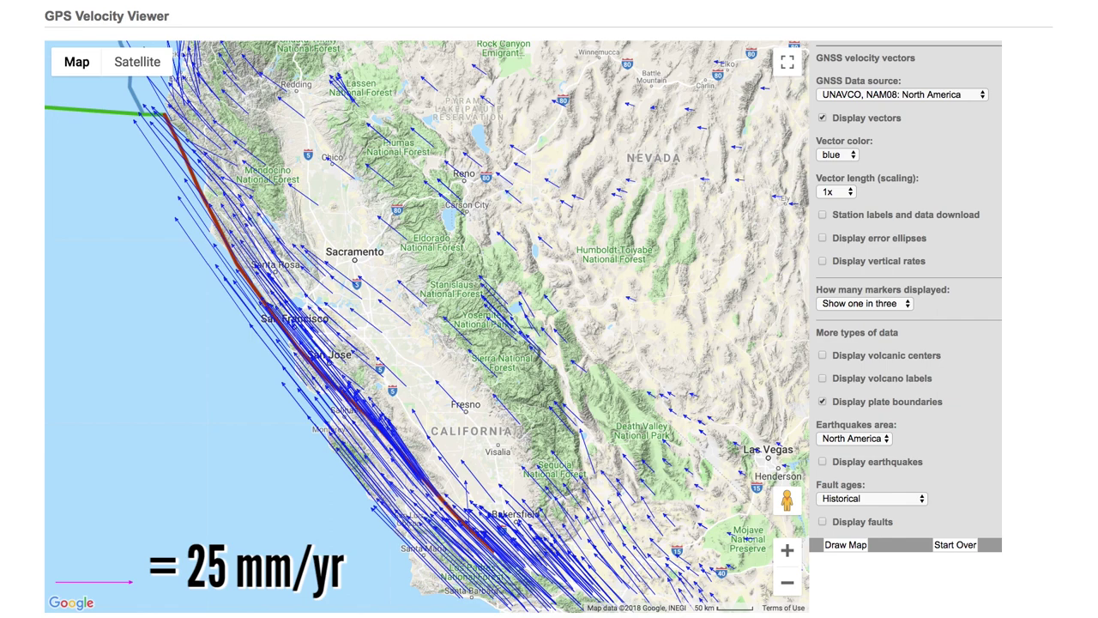
pyautogui.scroll(-5, 549, 309)
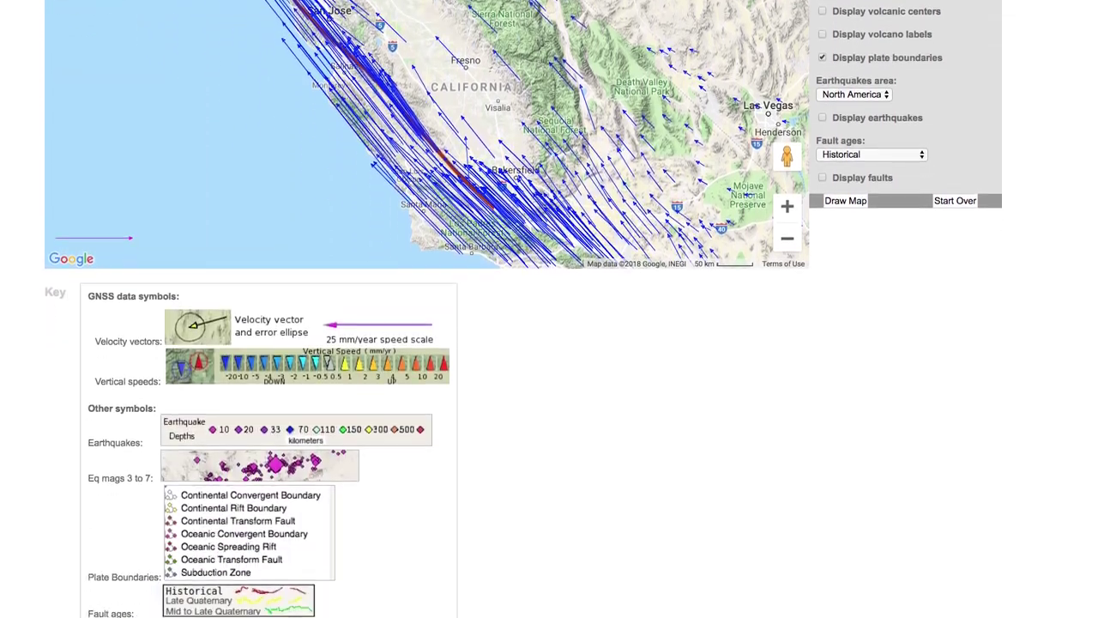
pyautogui.scroll(-1, 549, 308)
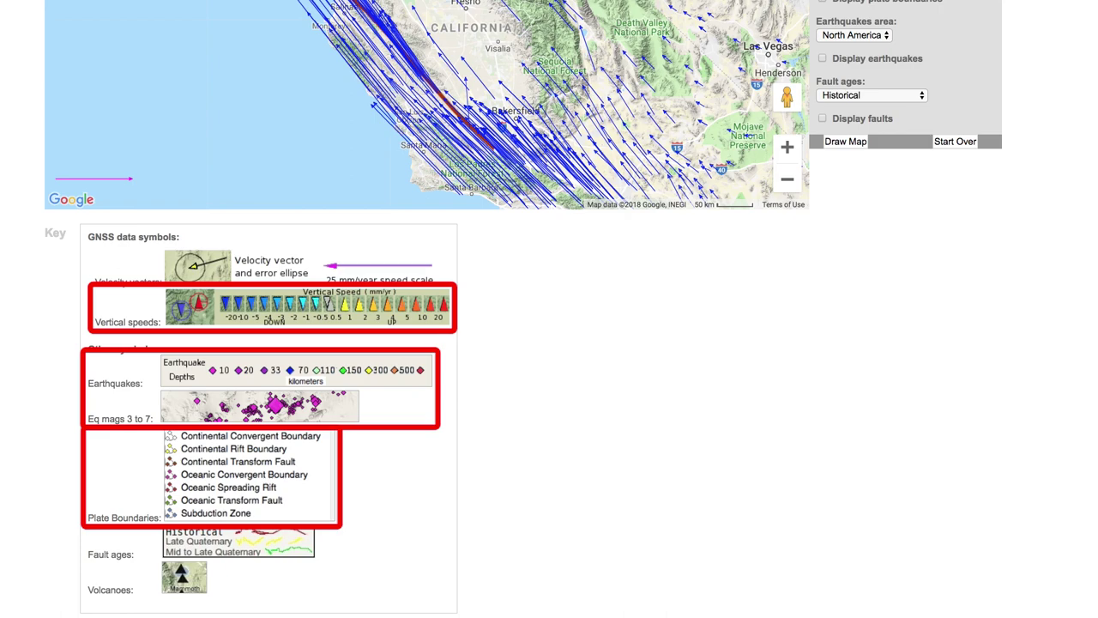
pyautogui.scroll(5, 523, 309)
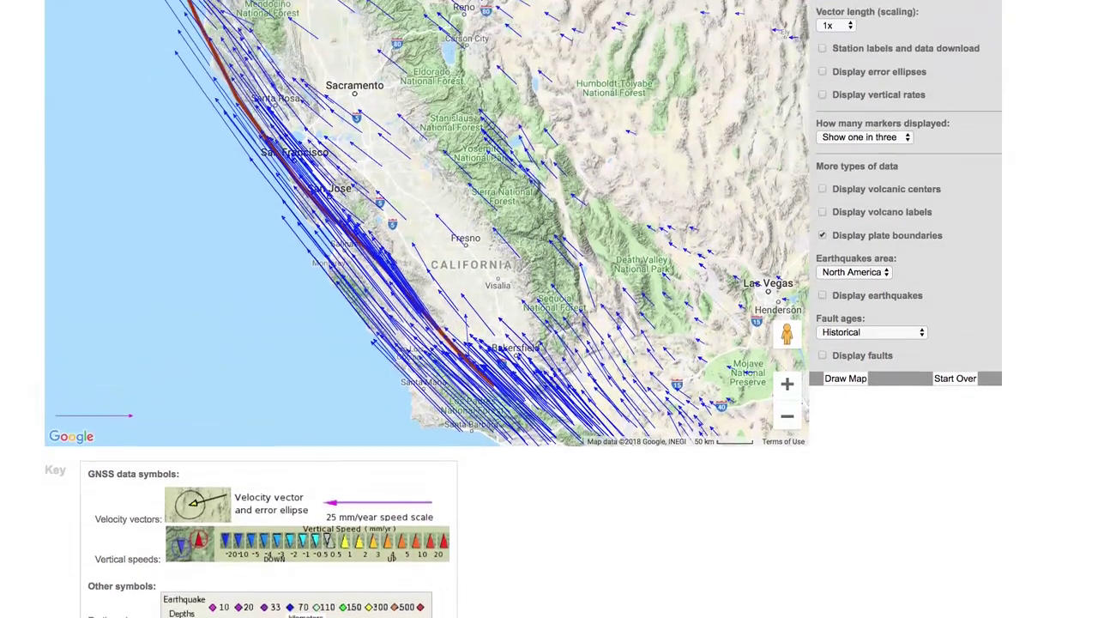
pyautogui.scroll(2, 524, 309)
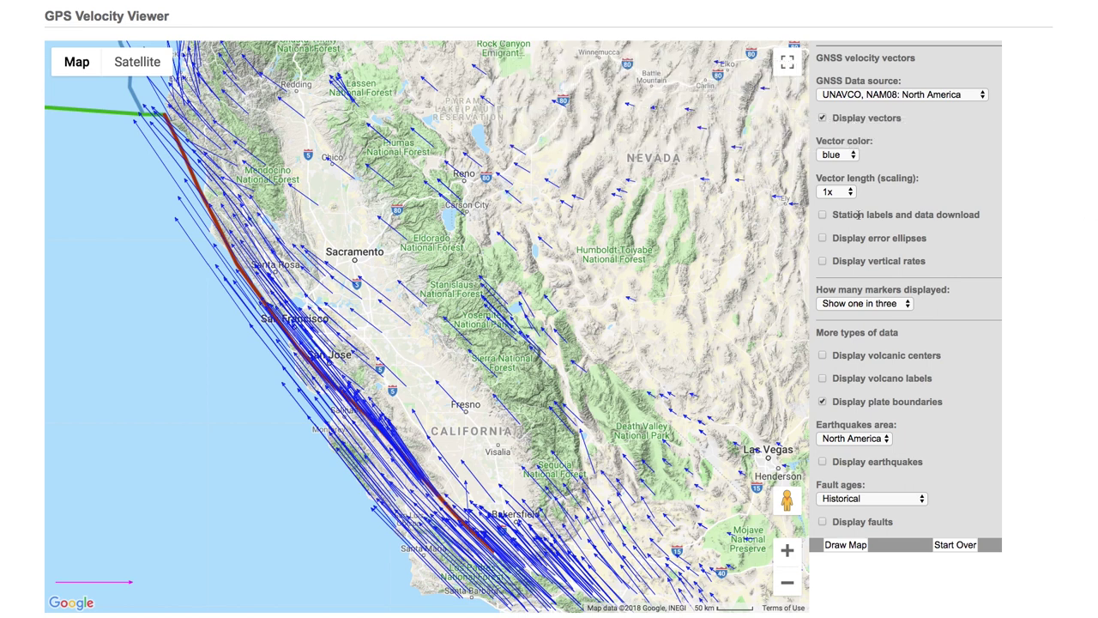
# Enable station labels, redraw, and download station P572's position data file.
pyautogui.click(821, 216)
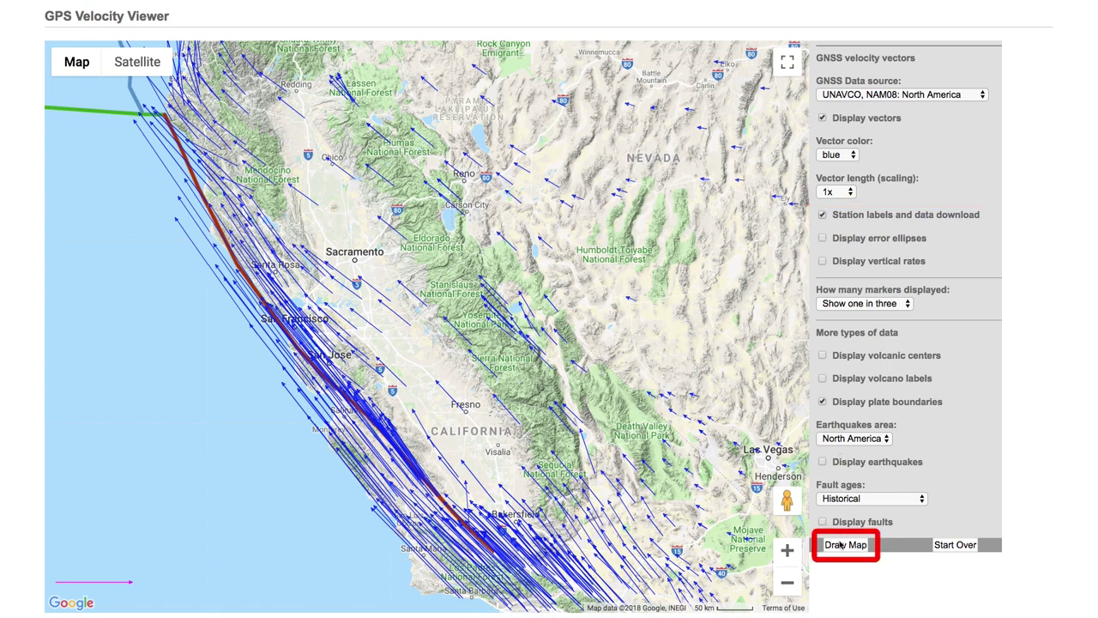
pyautogui.click(840, 544)
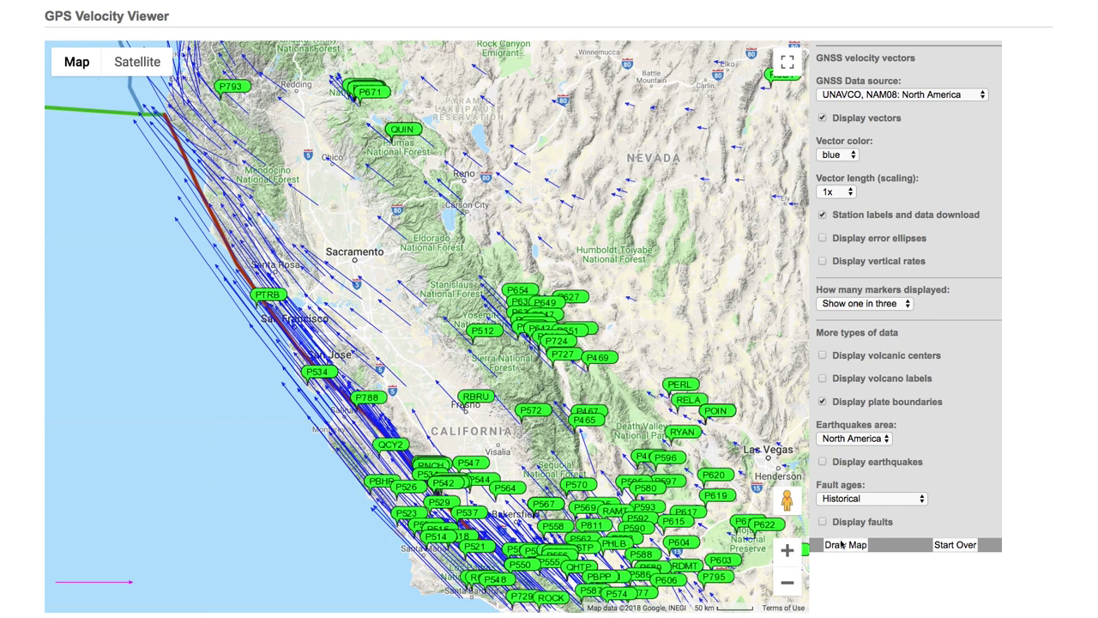
pyautogui.click(534, 418)
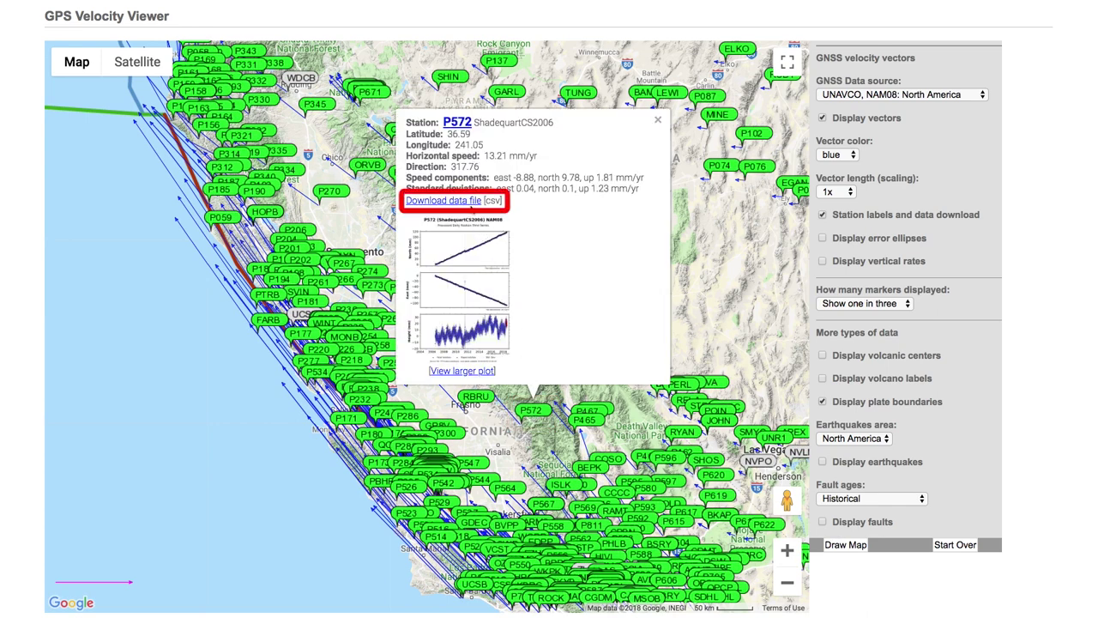
pyautogui.click(470, 202)
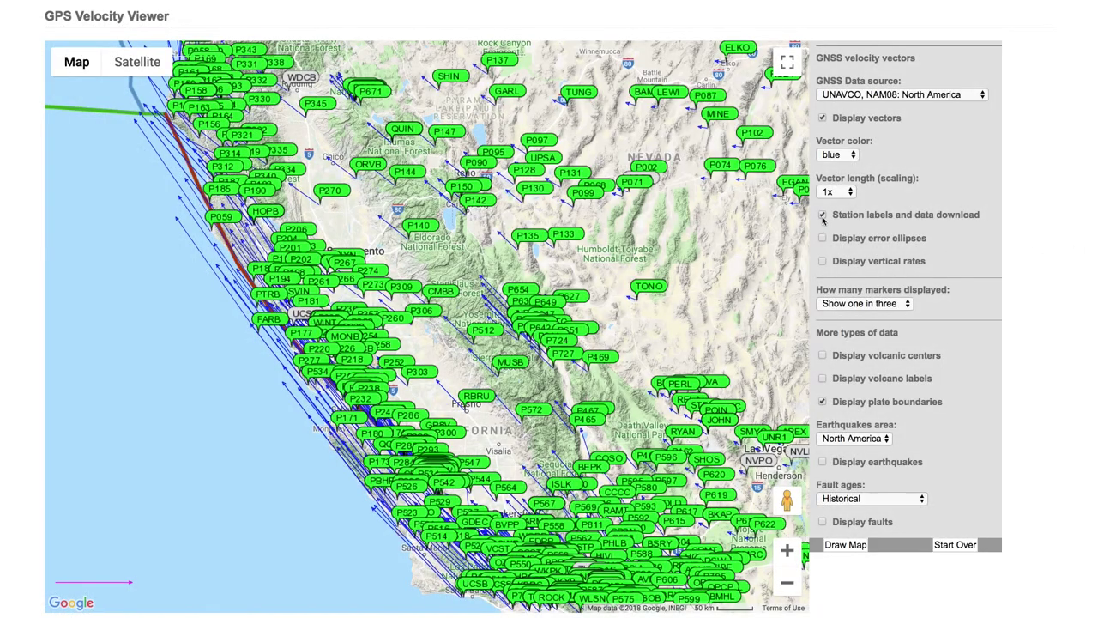
# Hide station labels, show one marker in twenty, redraw, and frame the western US and southern Canada.
pyautogui.click(822, 217)
pyautogui.click(869, 305)
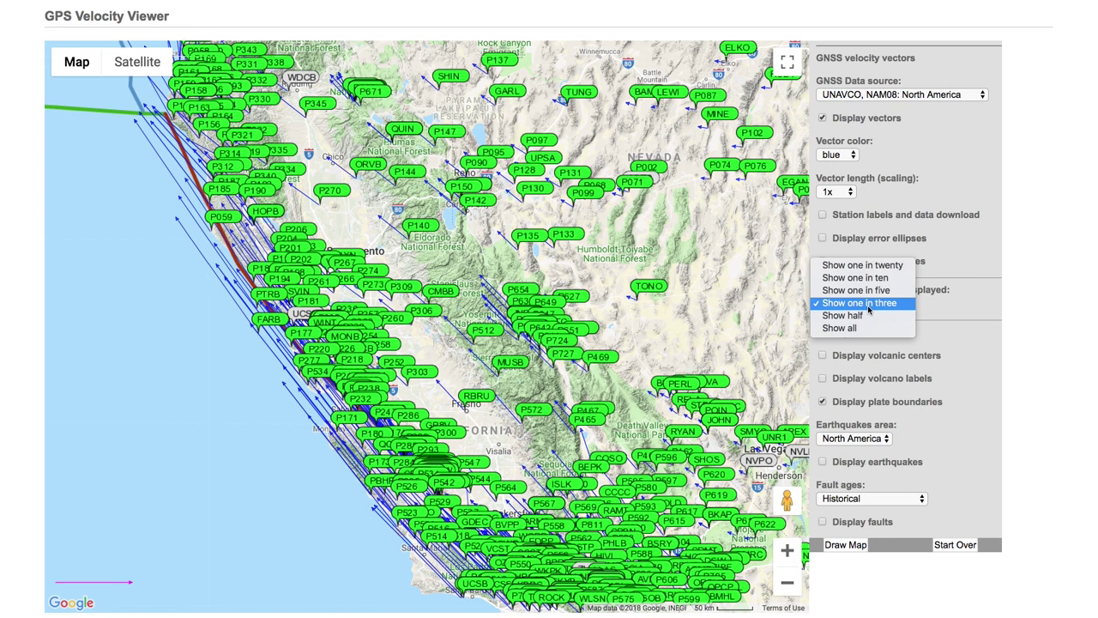
pyautogui.click(886, 269)
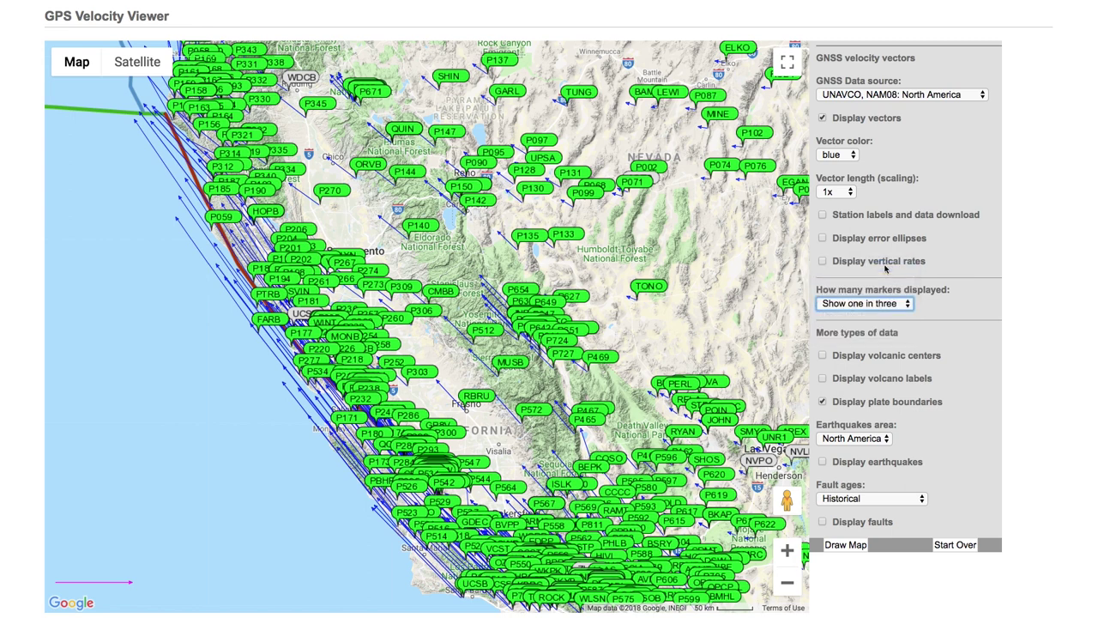
pyautogui.click(845, 547)
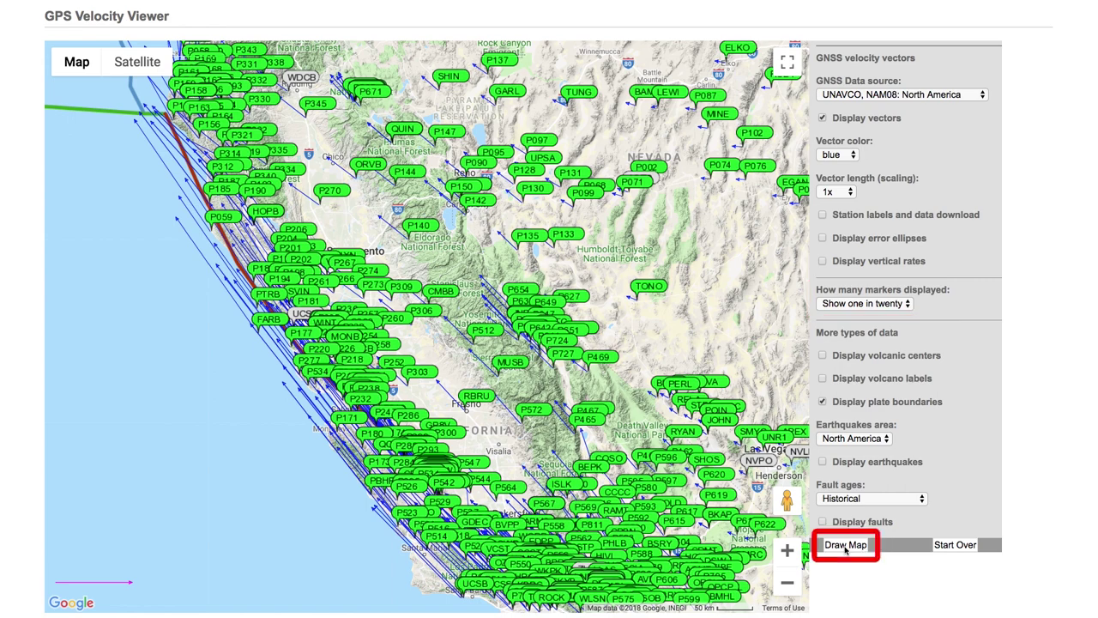
pyautogui.click(845, 547)
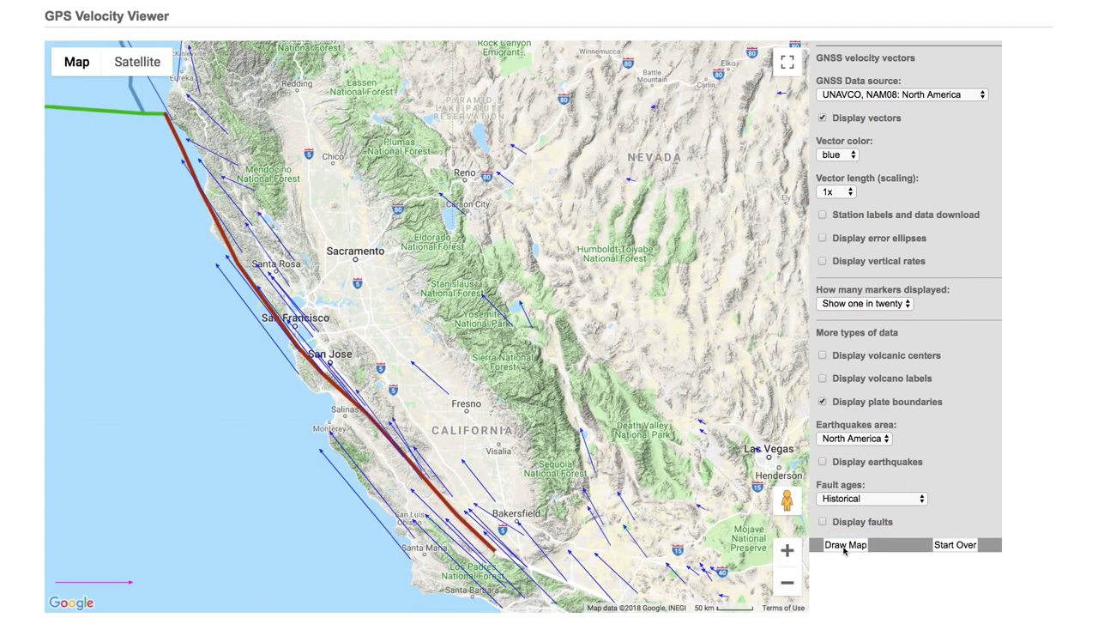
pyautogui.click(791, 583)
pyautogui.click(791, 583)
pyautogui.moveTo(636, 333); pyautogui.dragTo(632, 423)
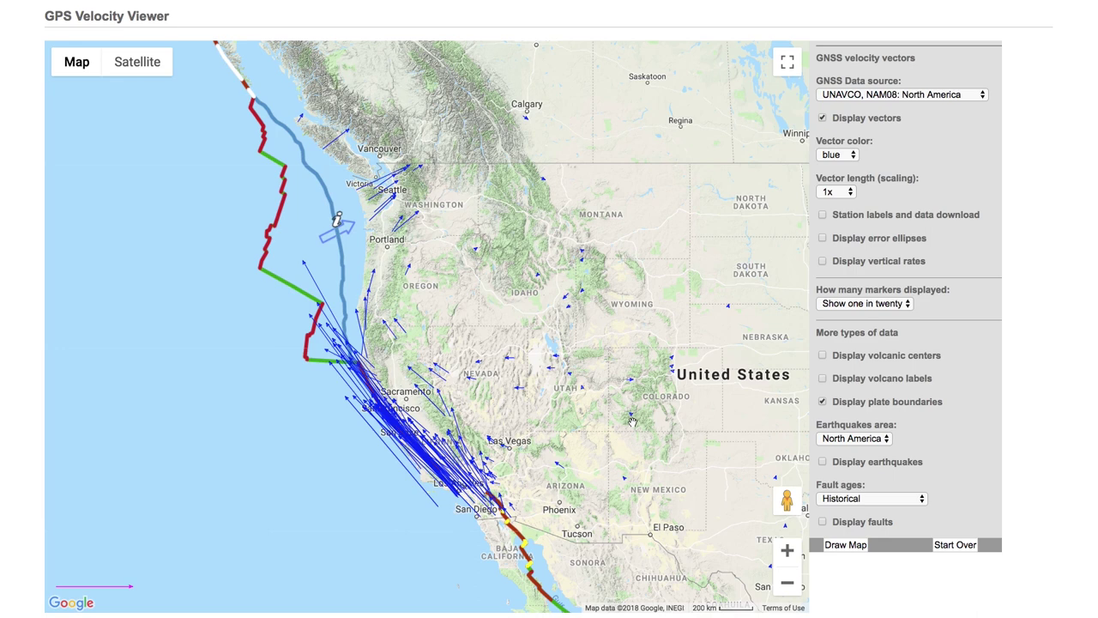
# Turn on volcanic centers and earthquakes and redraw the western US map.
pyautogui.click(824, 357)
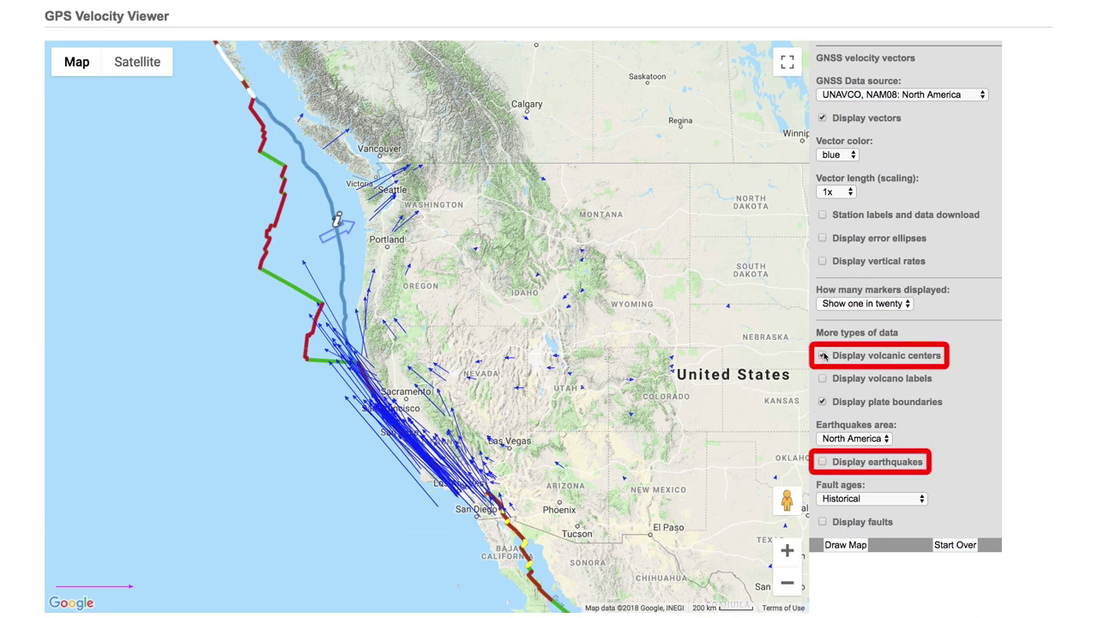
pyautogui.click(822, 463)
pyautogui.click(854, 547)
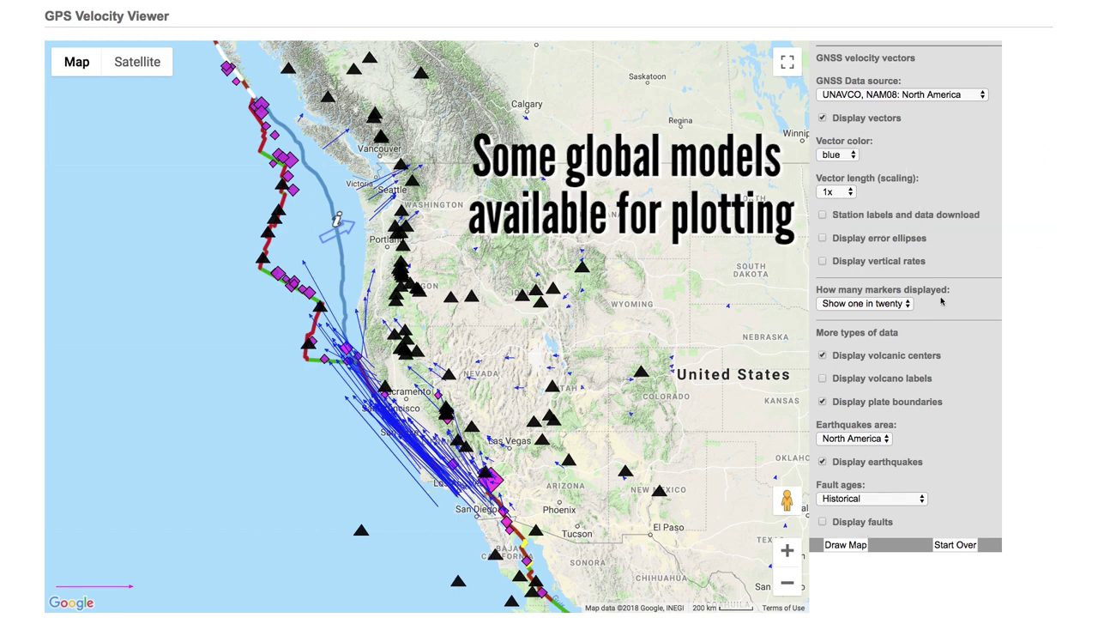
pyautogui.click(948, 96)
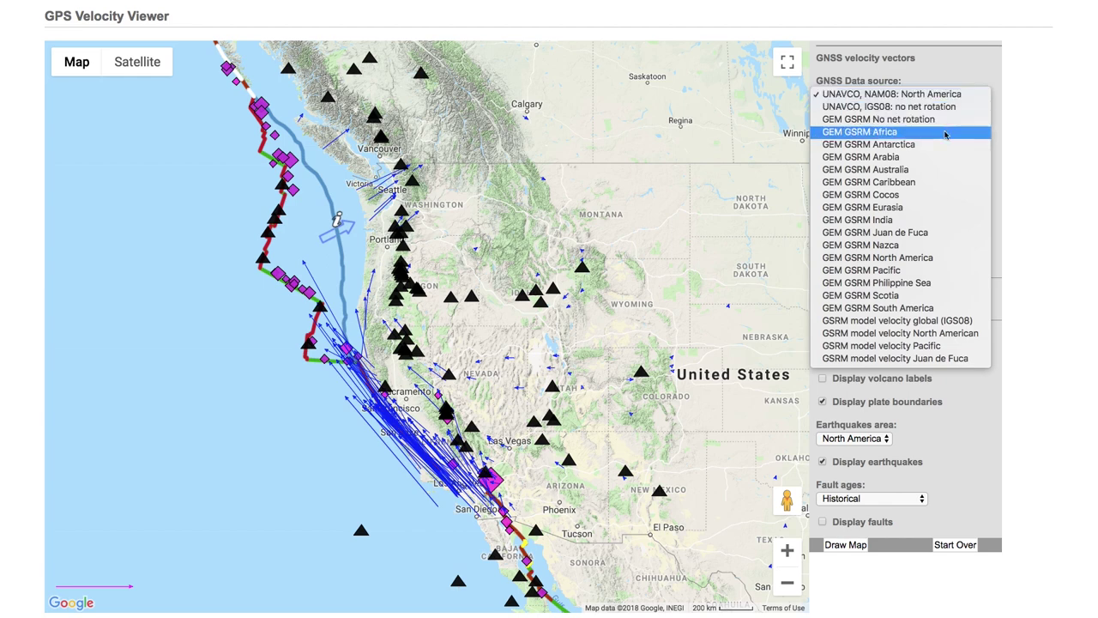
# Switch to the GSRM model velocity global (IGS08), redraw, and frame North America with the Atlantic.
pyautogui.click(947, 321)
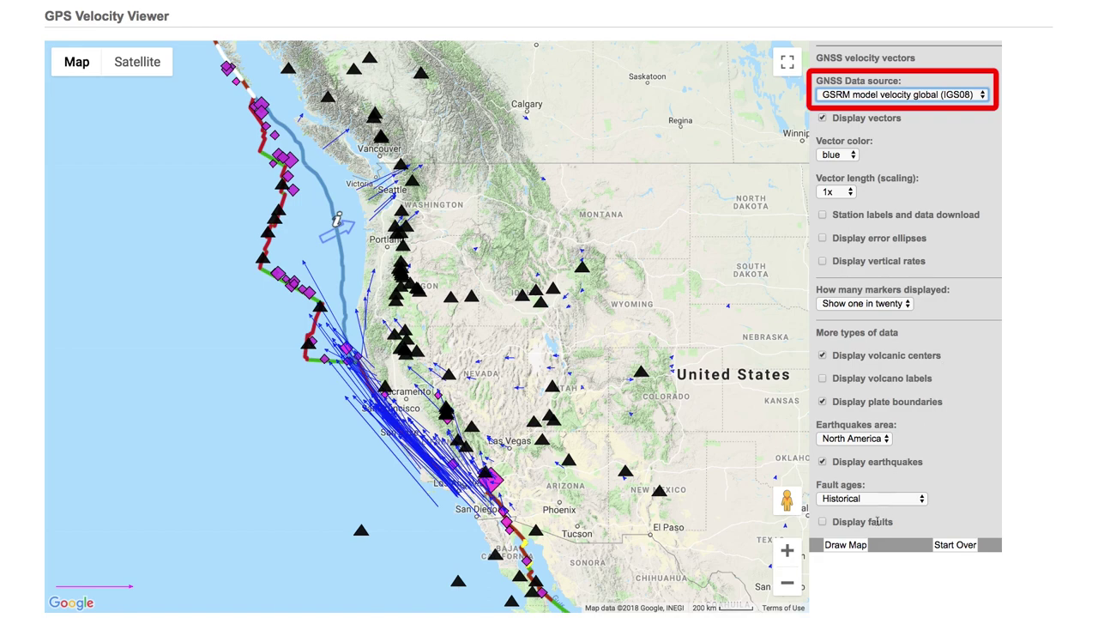
pyautogui.click(856, 550)
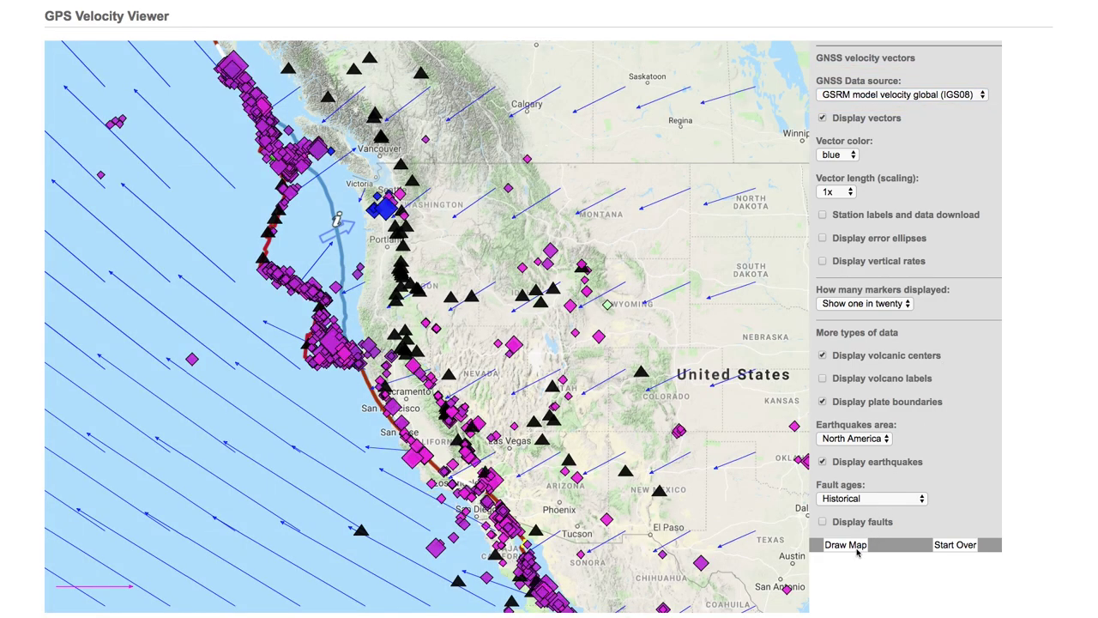
pyautogui.click(796, 583)
pyautogui.click(796, 583)
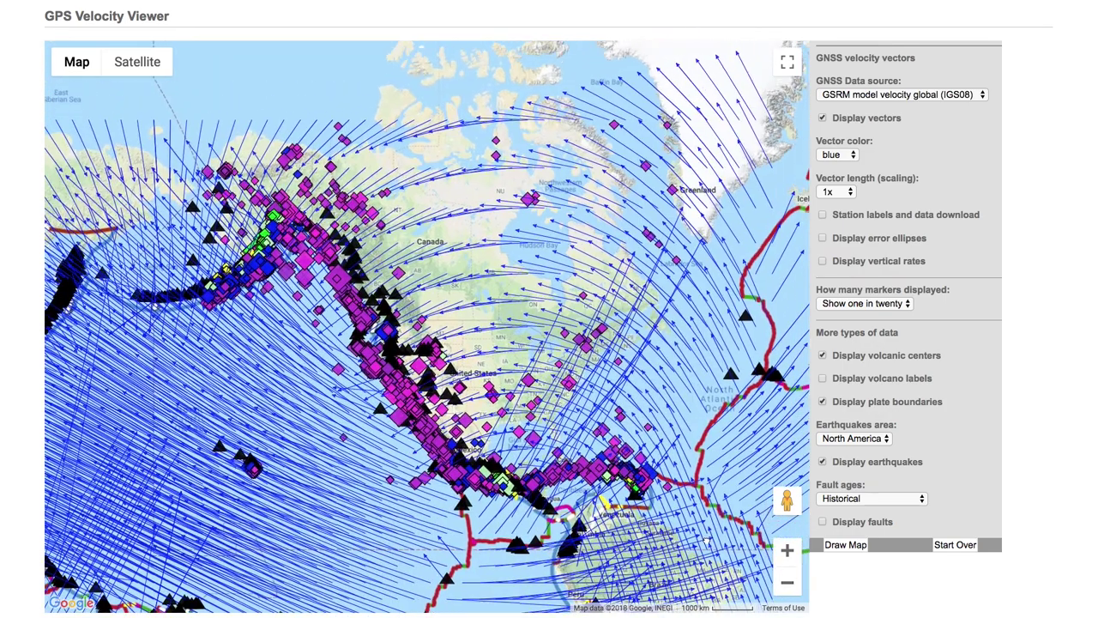
pyautogui.moveTo(705, 540); pyautogui.dragTo(648, 544)
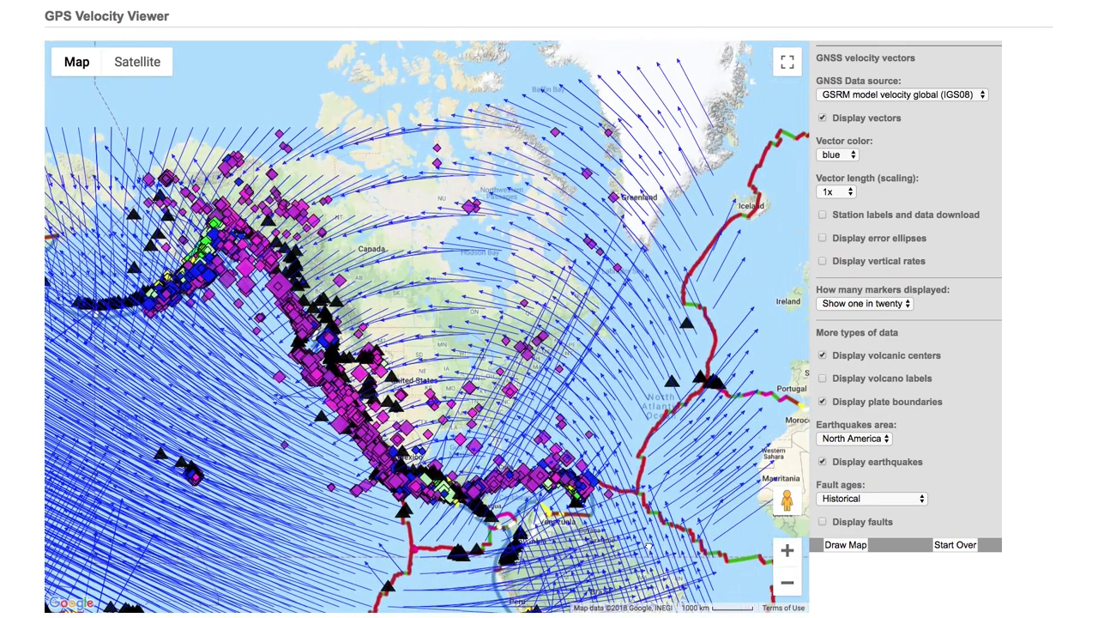